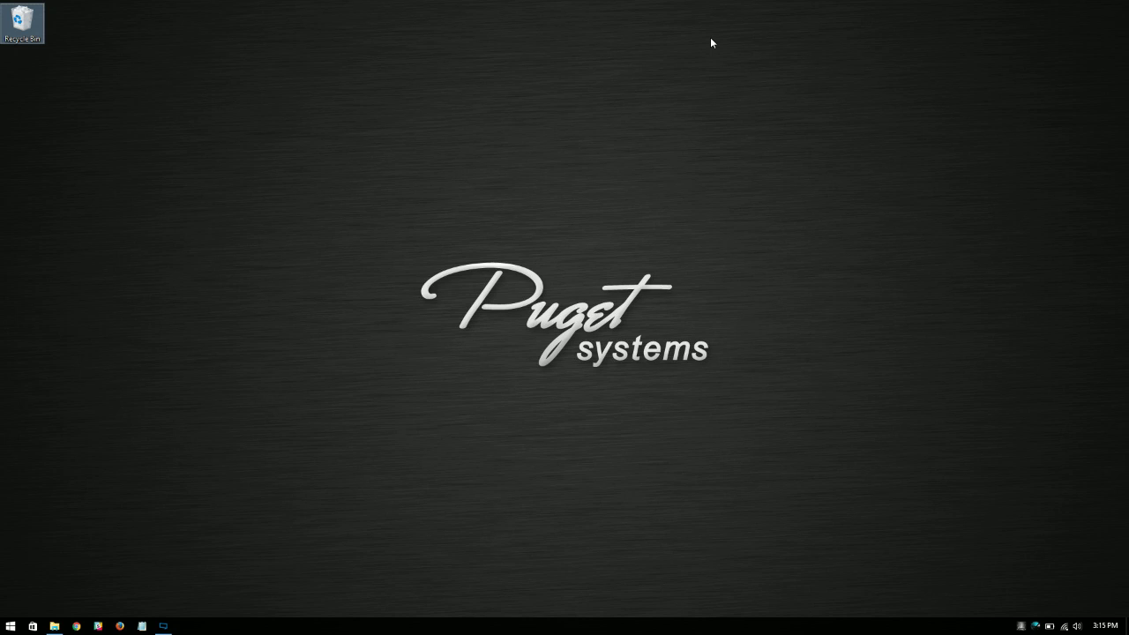
# Step: Open the Security tab of the hosts file's Properties in C:\Windows\System32\drivers\etc
pyautogui.click(54, 625)
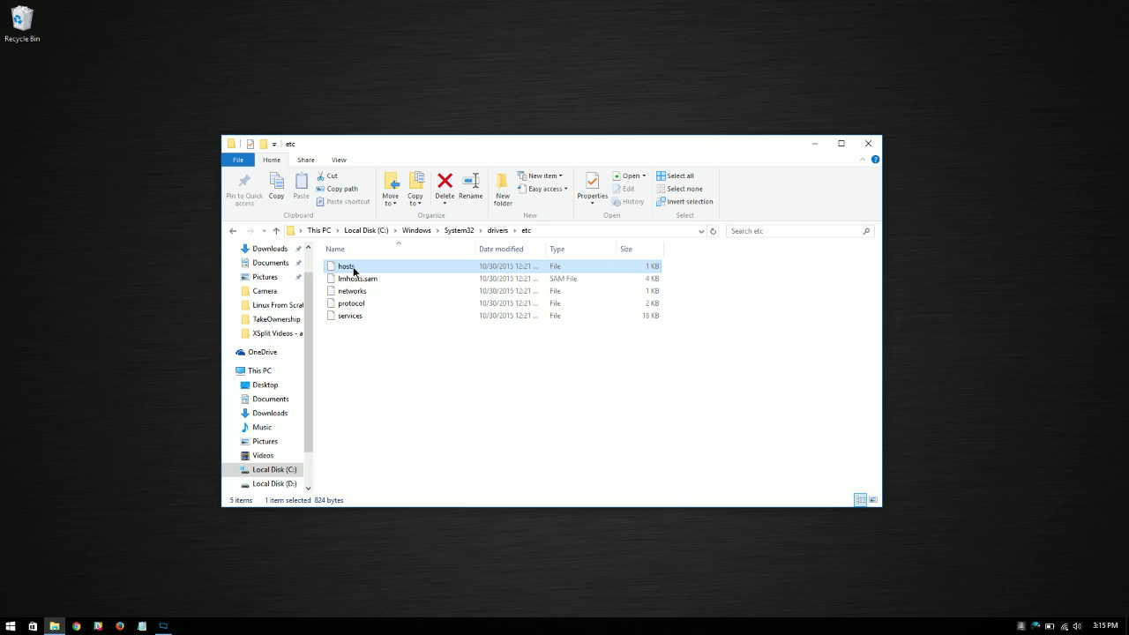
pyautogui.rightClick(354, 271)
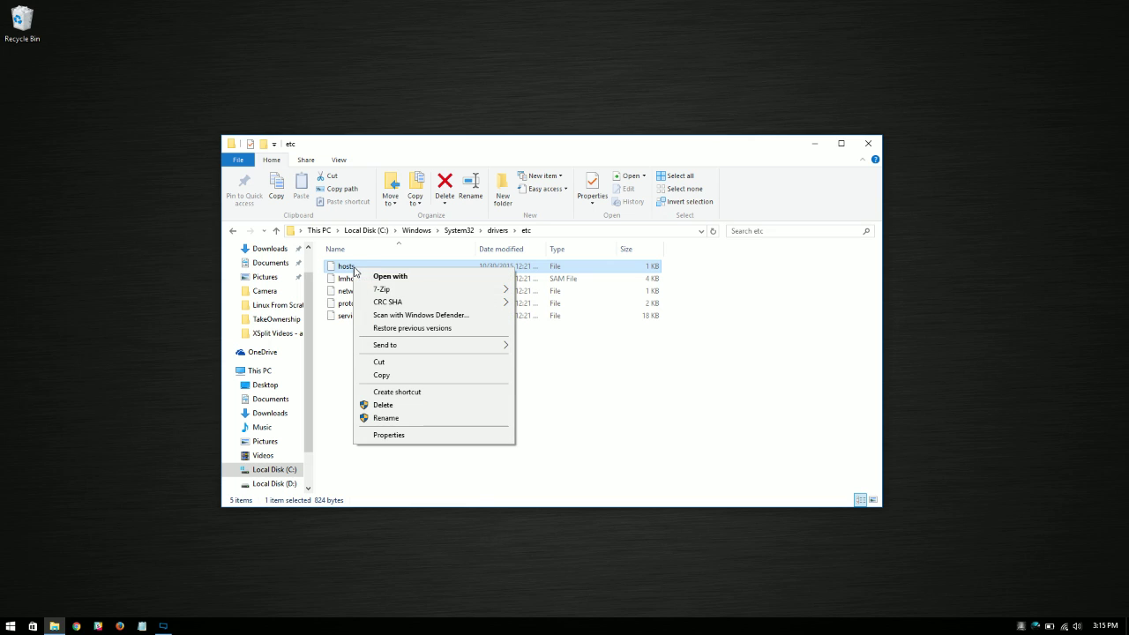
pyautogui.click(397, 435)
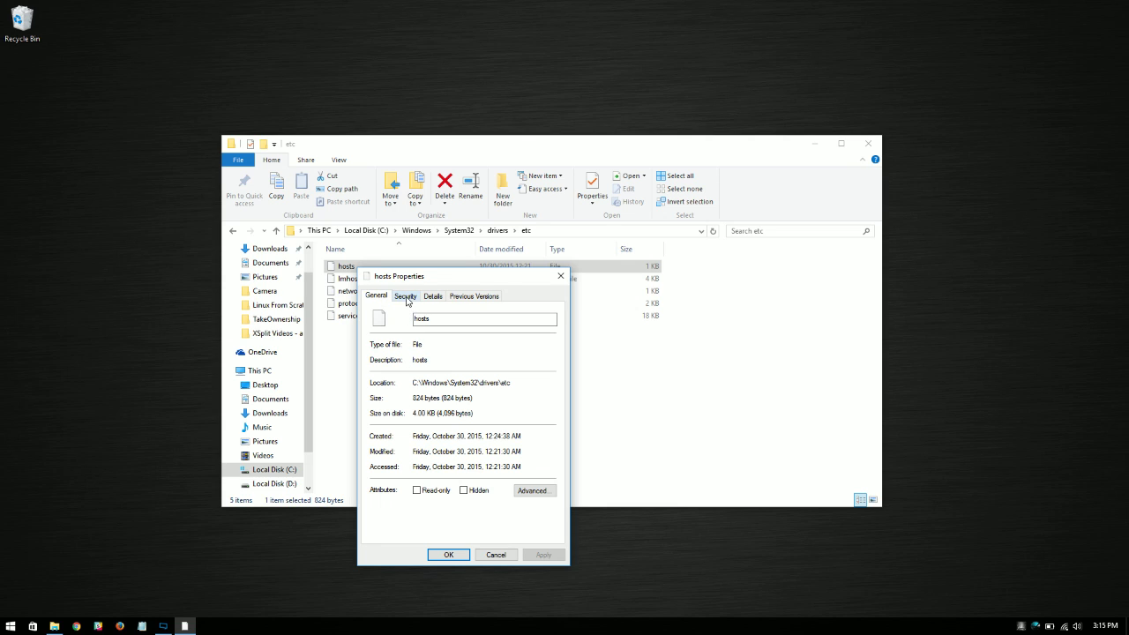
pyautogui.click(406, 302)
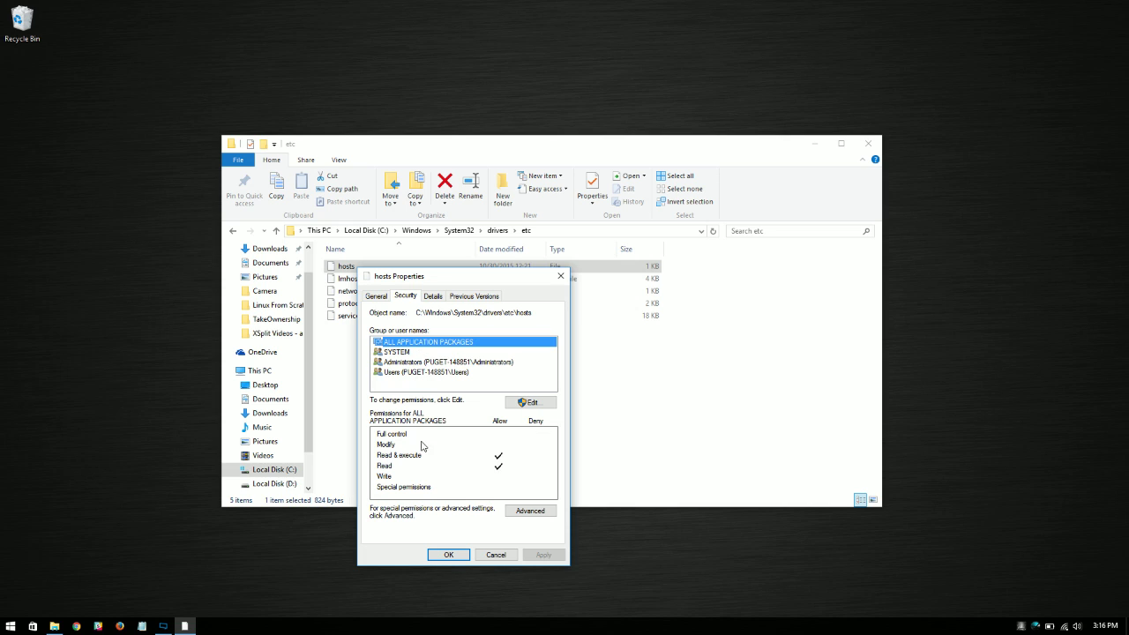
# Step: In Advanced Security Settings, change the owner of hosts from SYSTEM to the user's own account
pyautogui.click(515, 509)
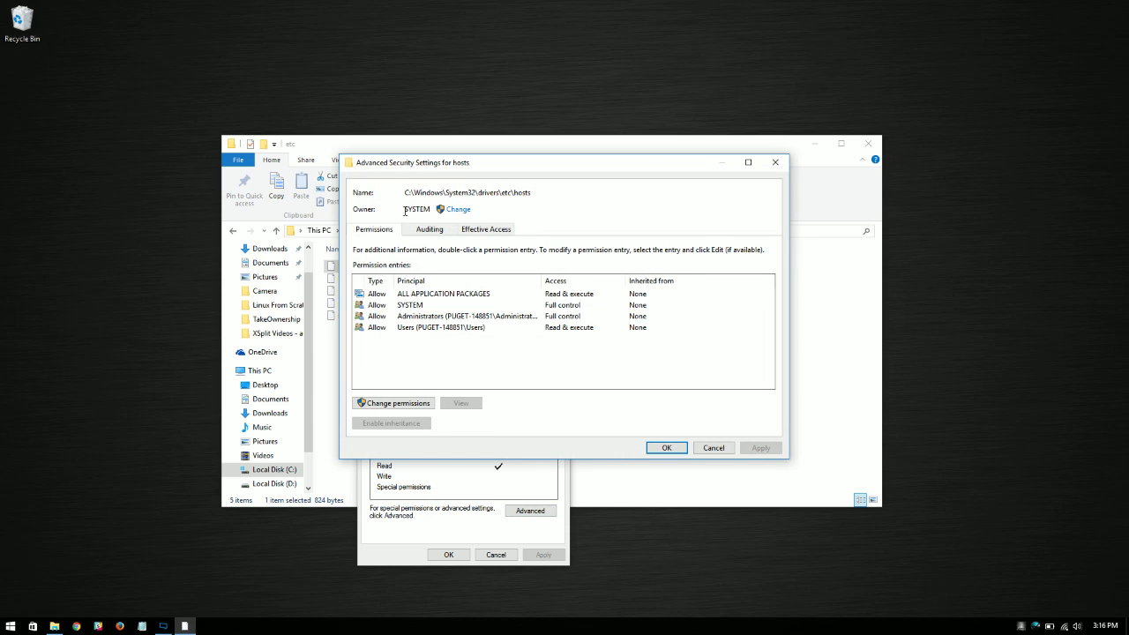
pyautogui.click(454, 210)
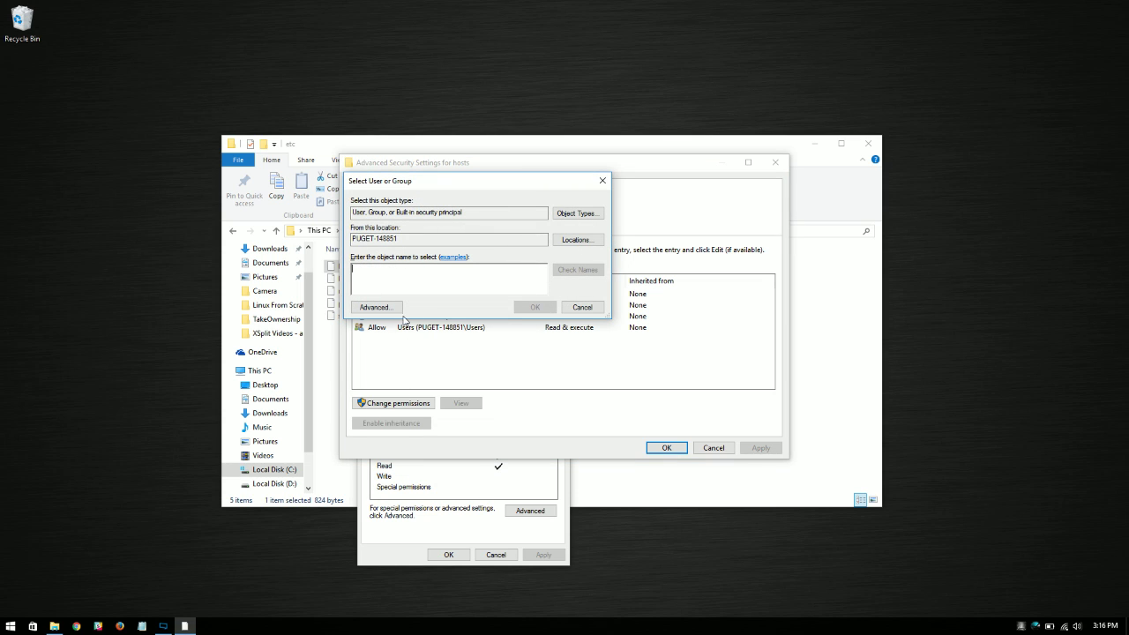
pyautogui.click(376, 307)
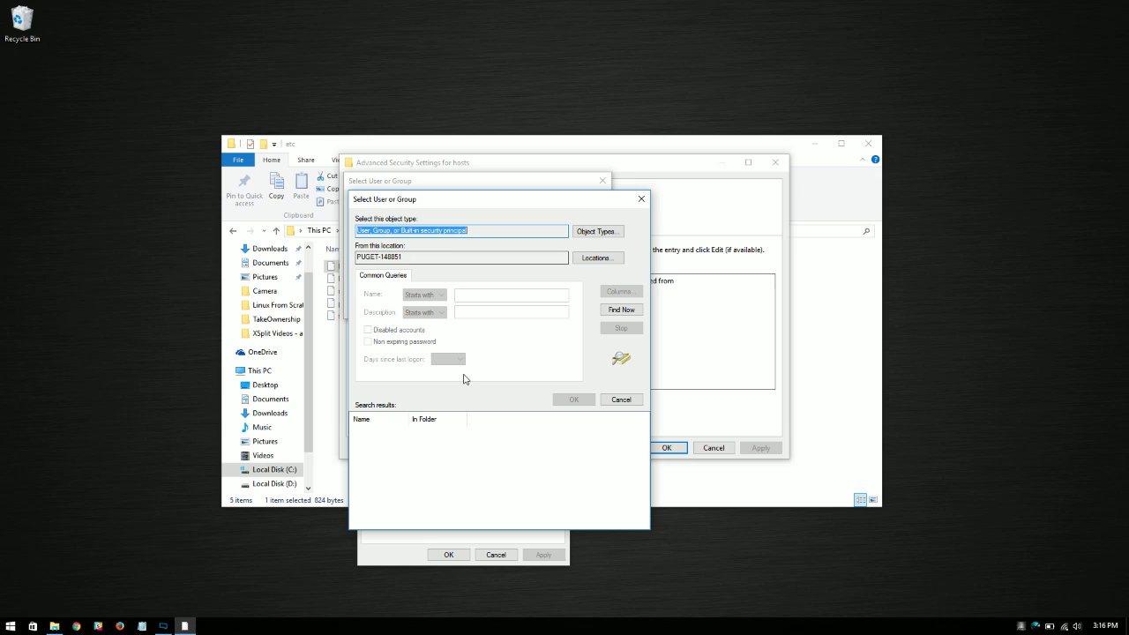
pyautogui.click(612, 310)
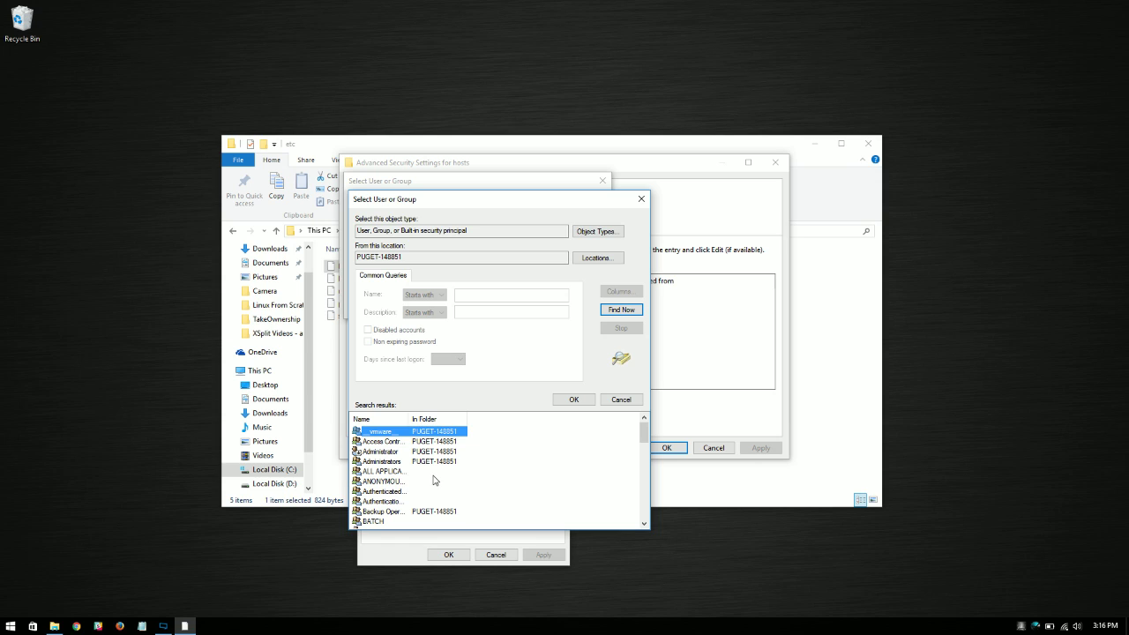
pyautogui.scroll(-2, 432, 467)
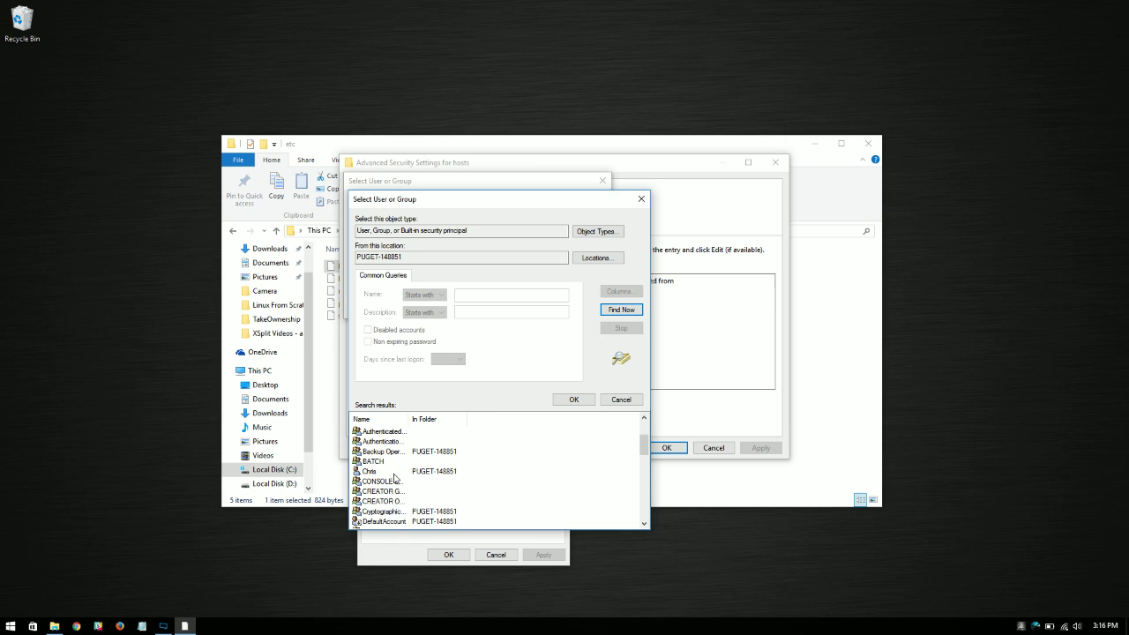
pyautogui.click(371, 473)
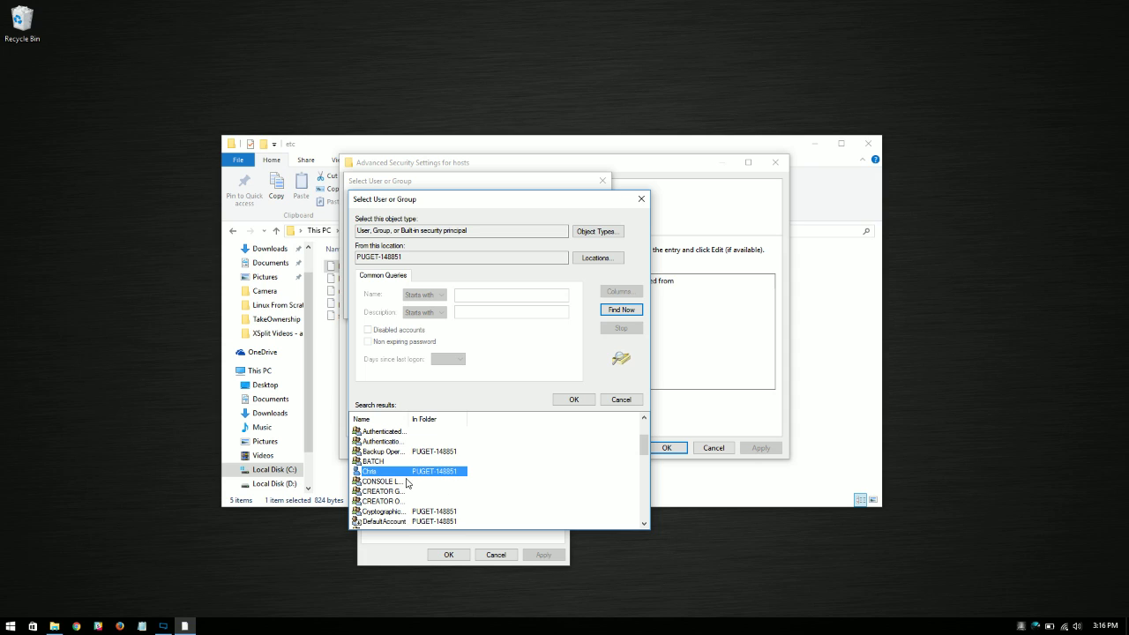
pyautogui.click(573, 399)
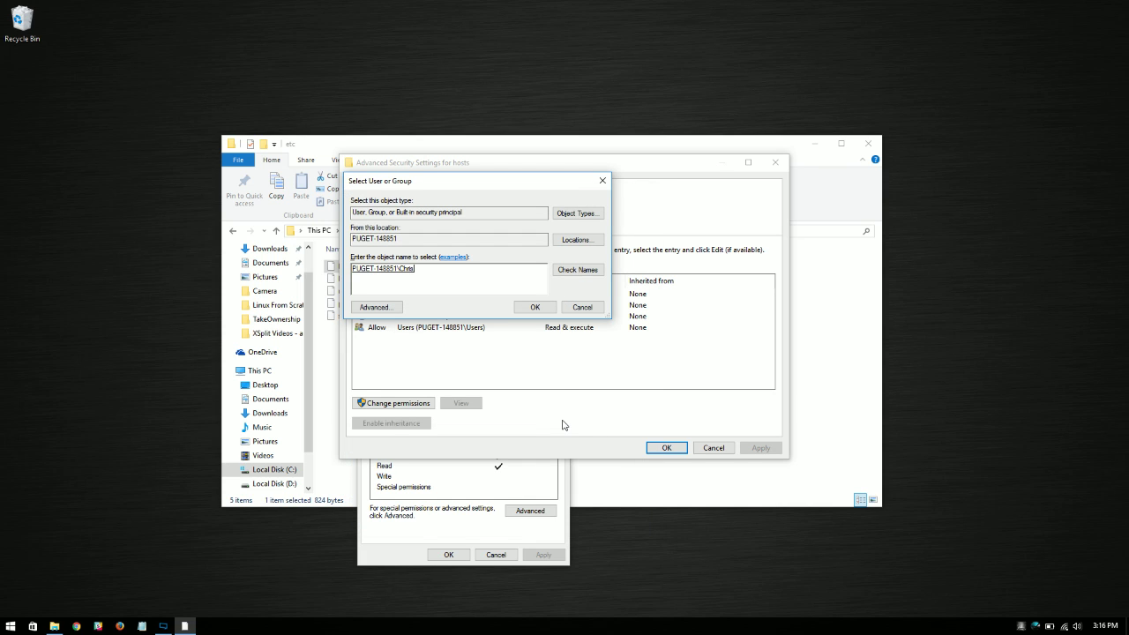
pyautogui.click(535, 307)
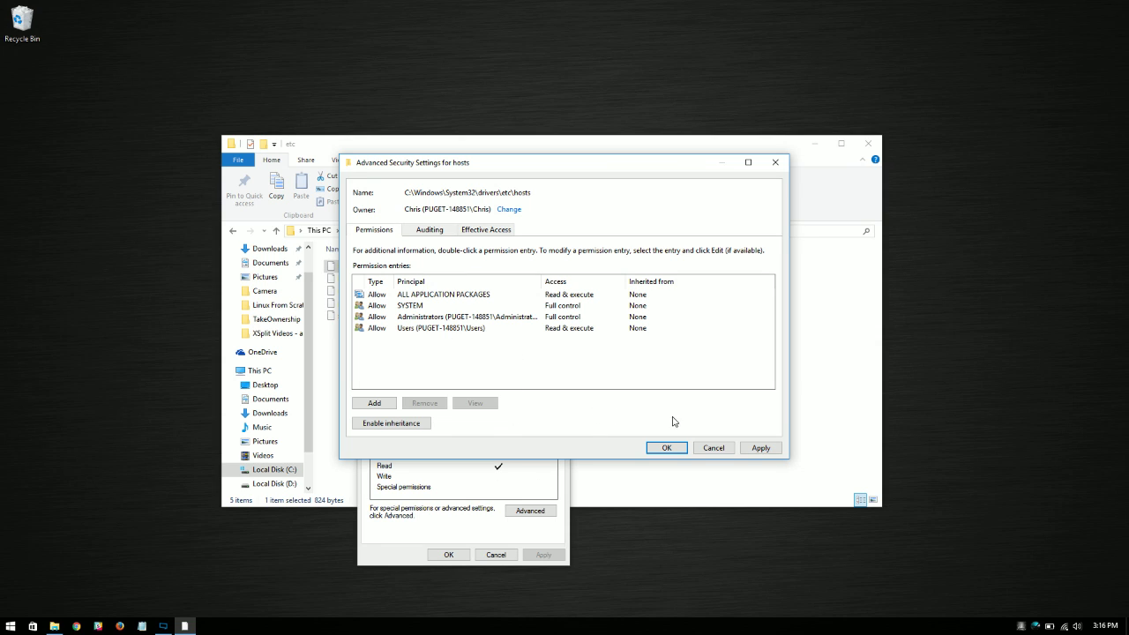
# Step: Apply the new owner, acknowledge the Windows Security notice, and close both hosts dialogs
pyautogui.click(756, 446)
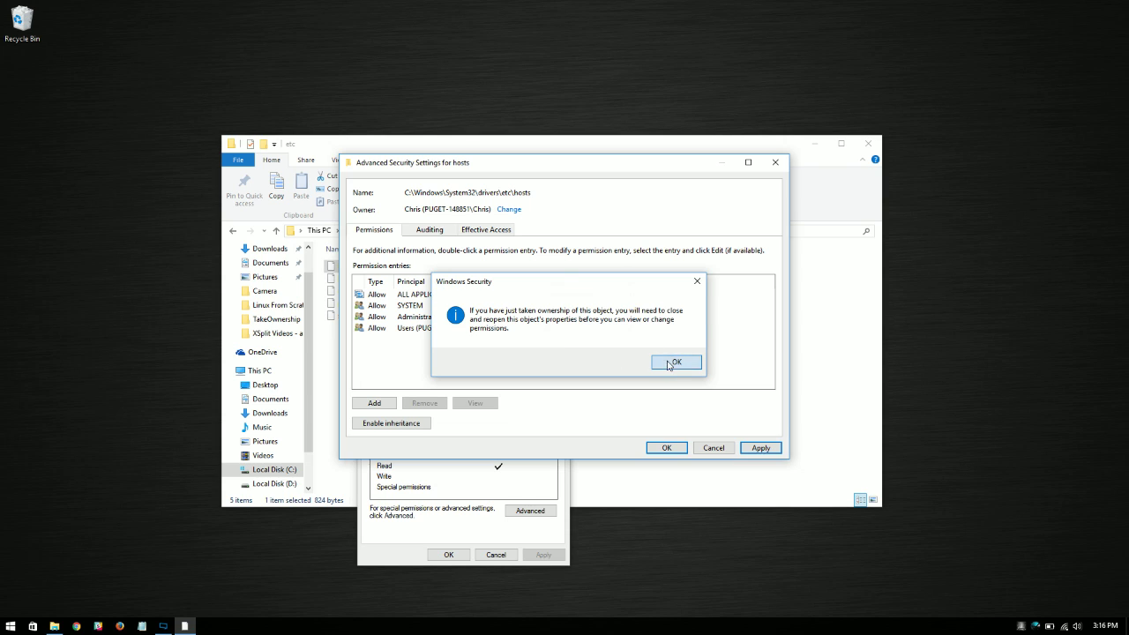
pyautogui.click(672, 361)
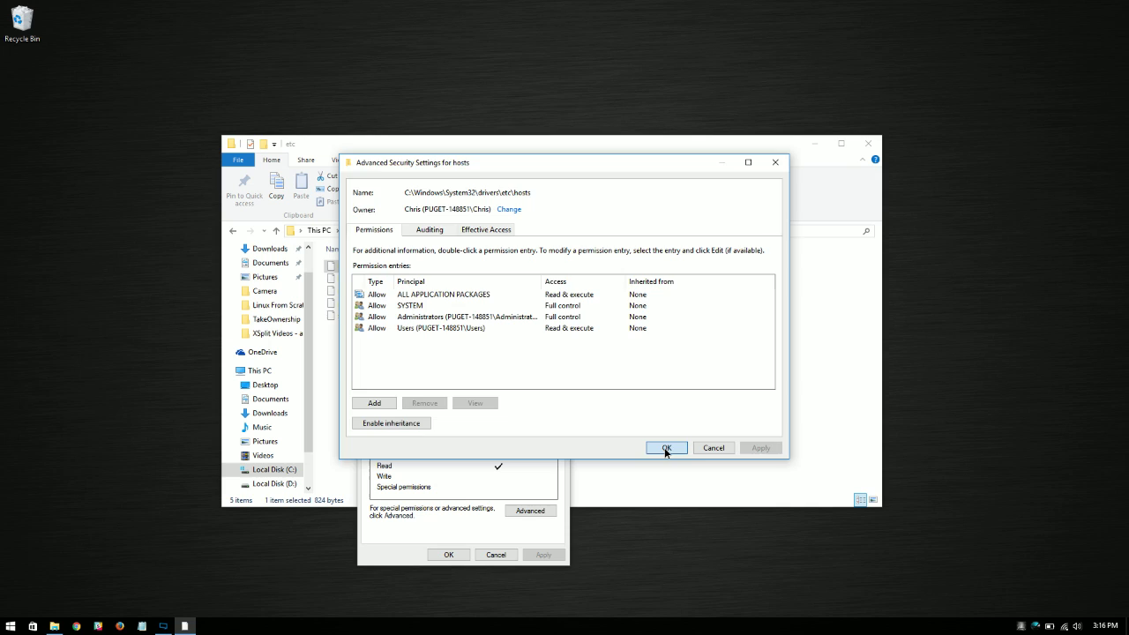
pyautogui.click(665, 447)
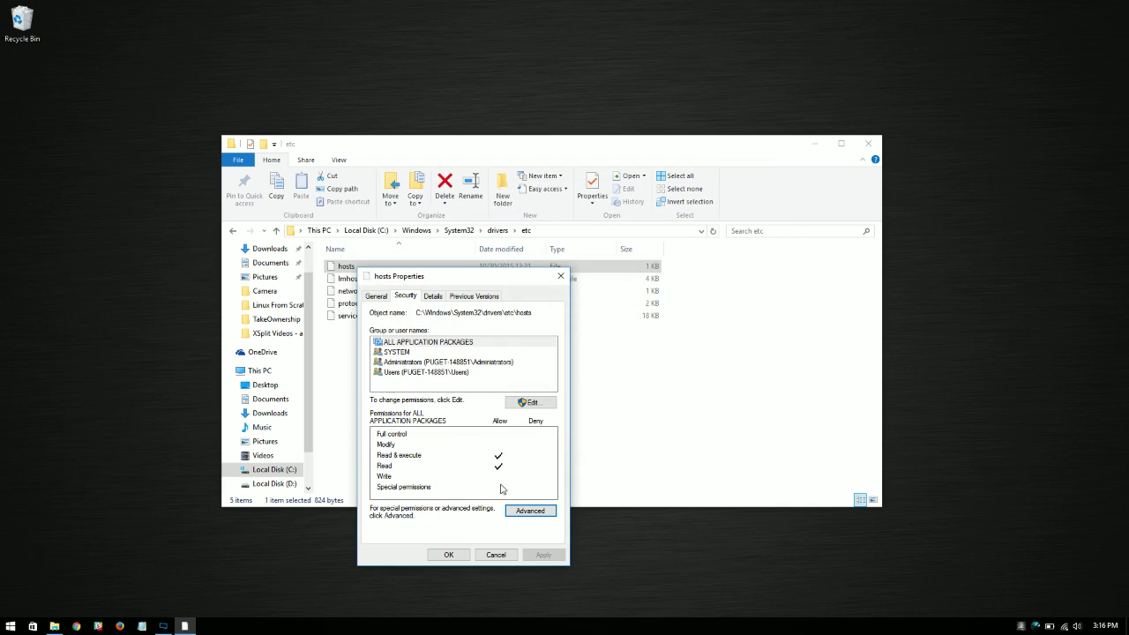
pyautogui.click(450, 555)
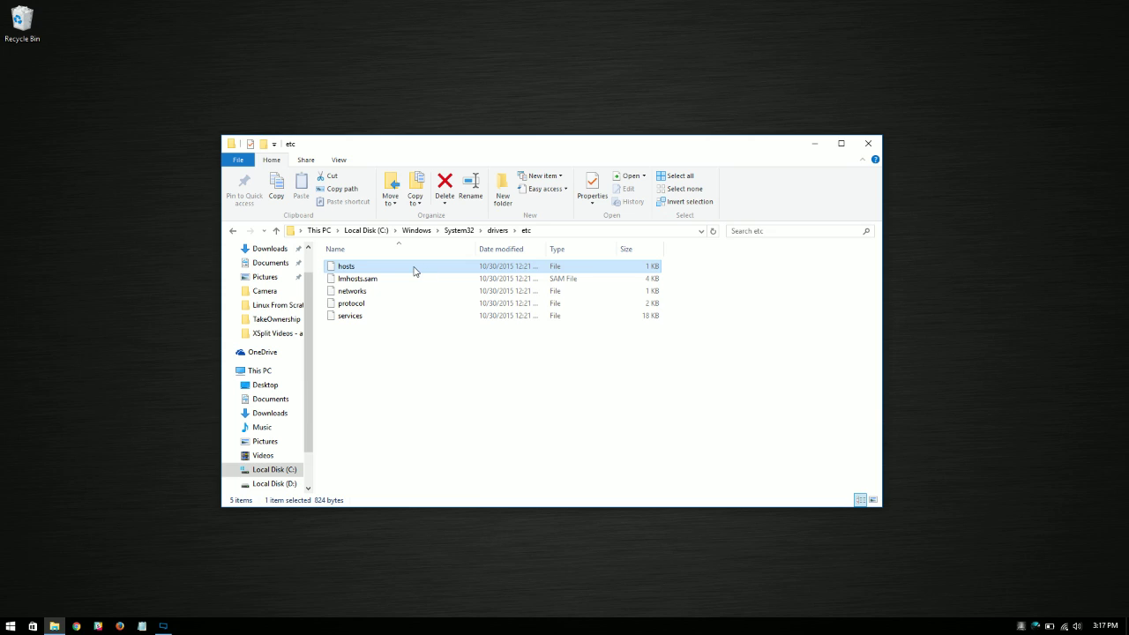
# Step: Reopen the hosts file's Security properties and start editing its permissions
pyautogui.rightClick(359, 269)
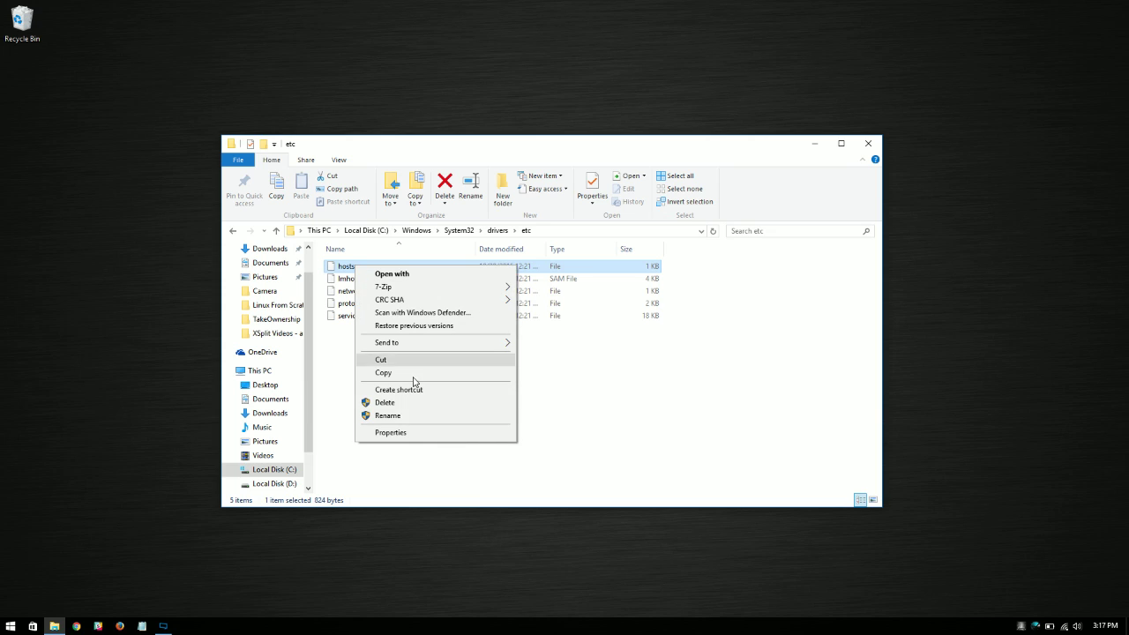
pyautogui.click(406, 433)
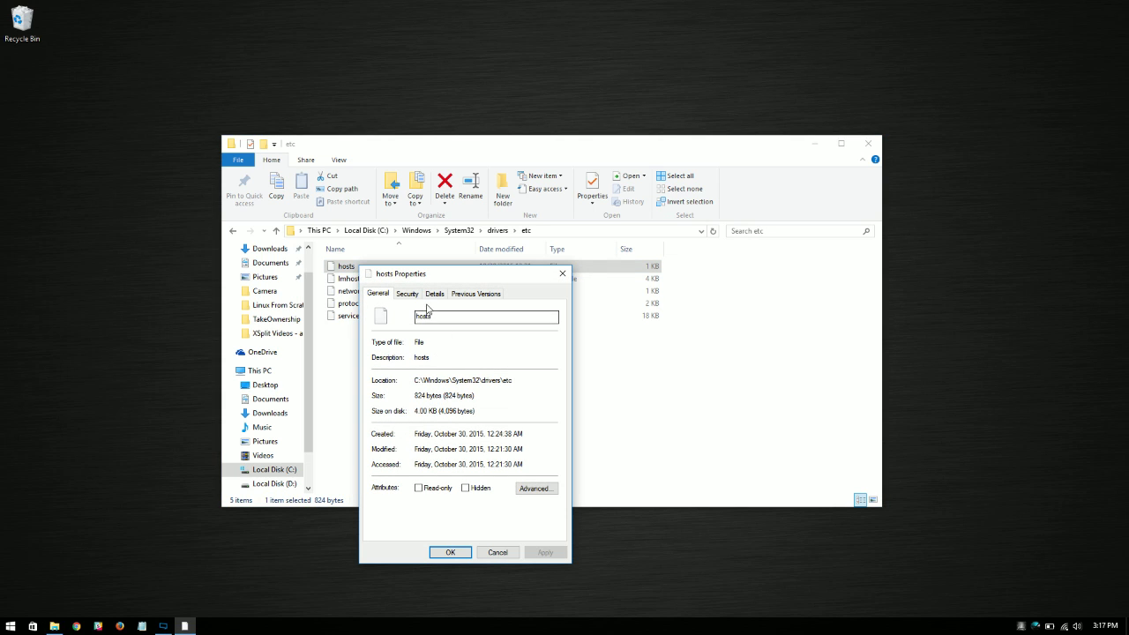
pyautogui.click(410, 297)
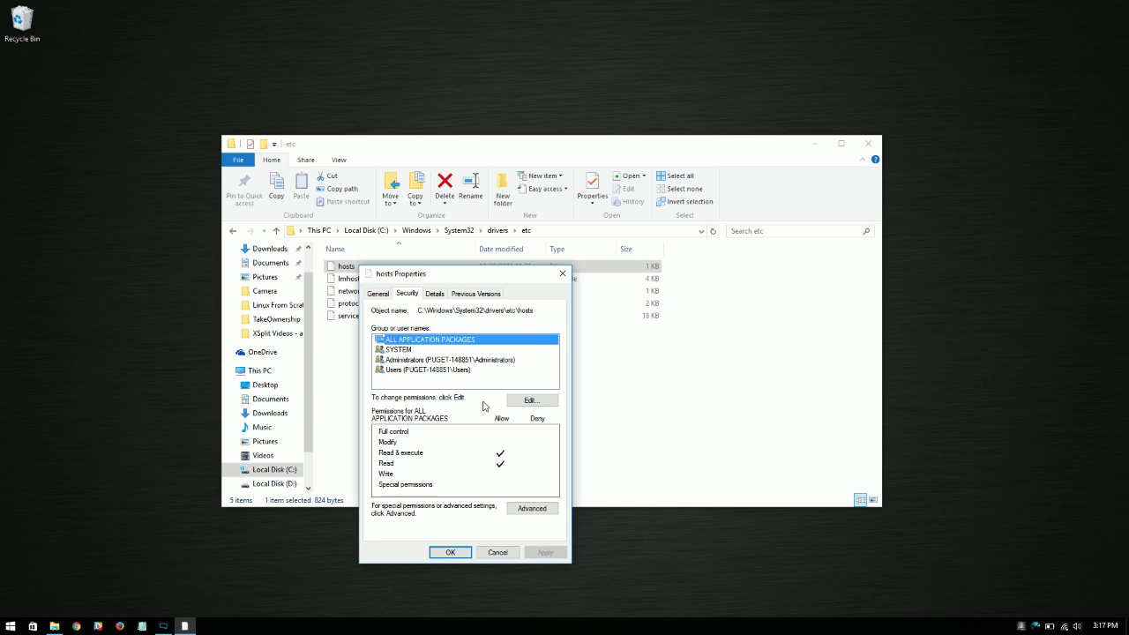
pyautogui.click(531, 402)
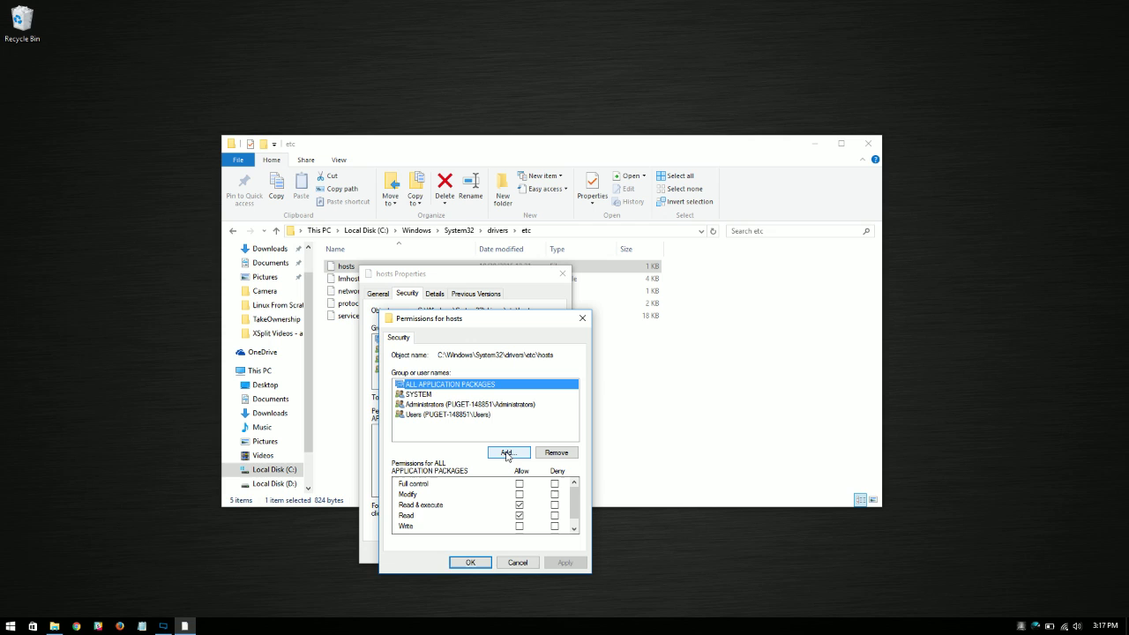
# Step: Add the user's own local account from the full user list to the hosts permissions
pyautogui.click(507, 453)
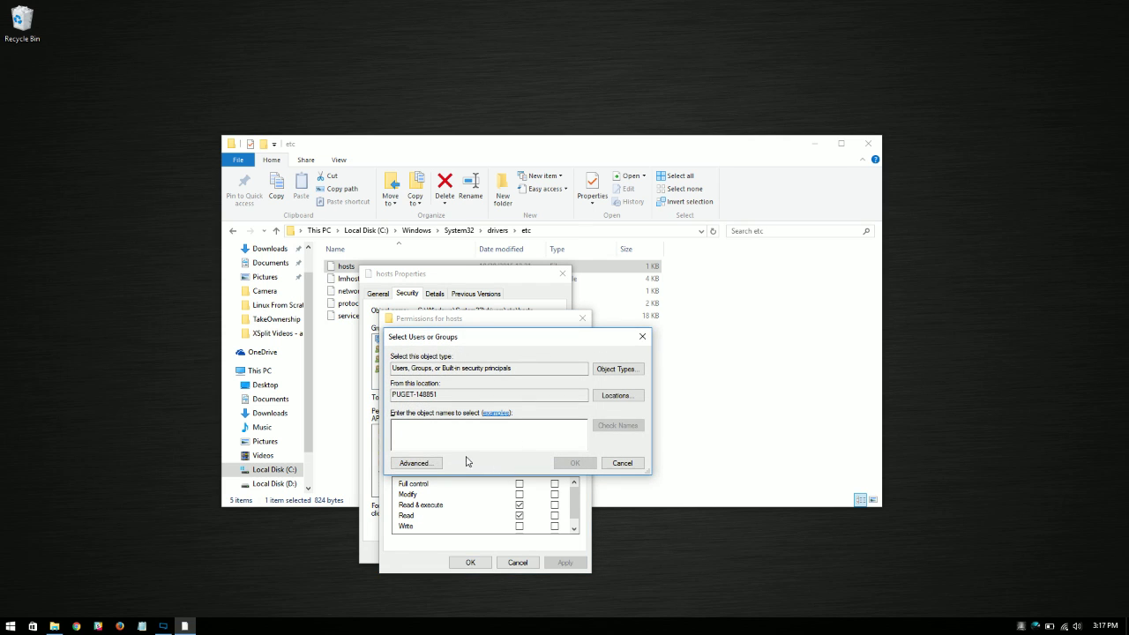
pyautogui.click(413, 463)
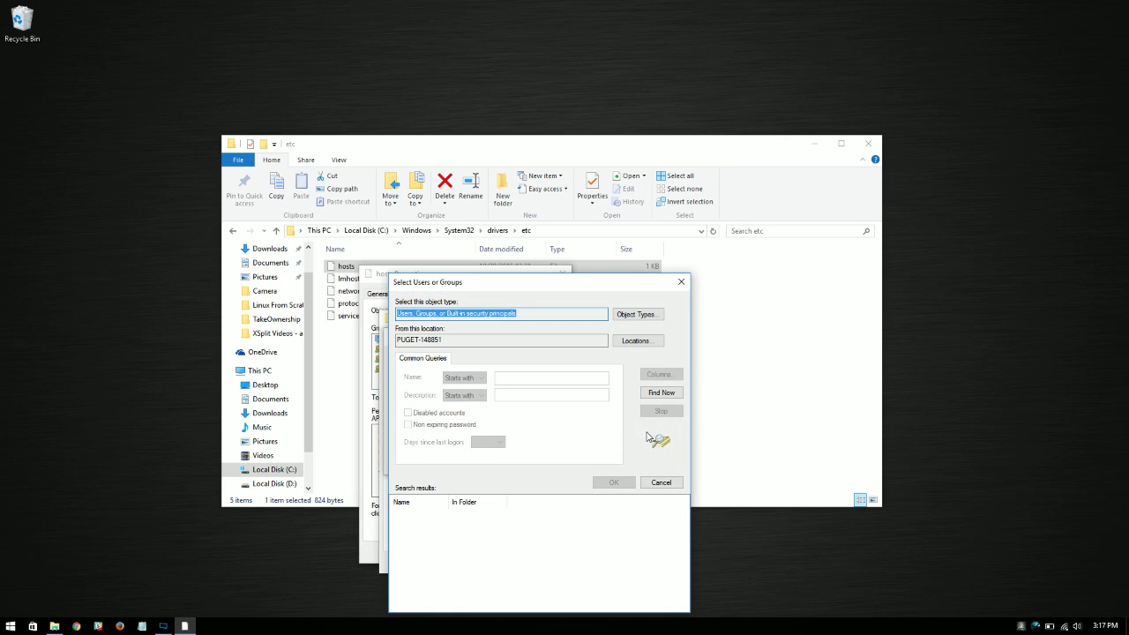
pyautogui.click(661, 393)
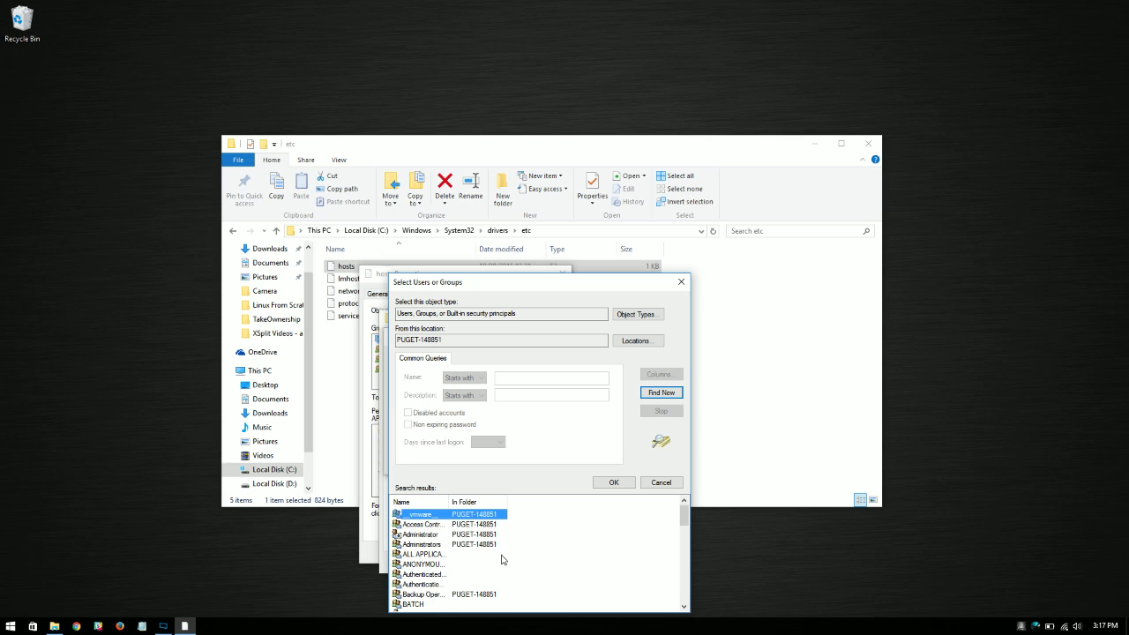
pyautogui.scroll(-1, 476, 552)
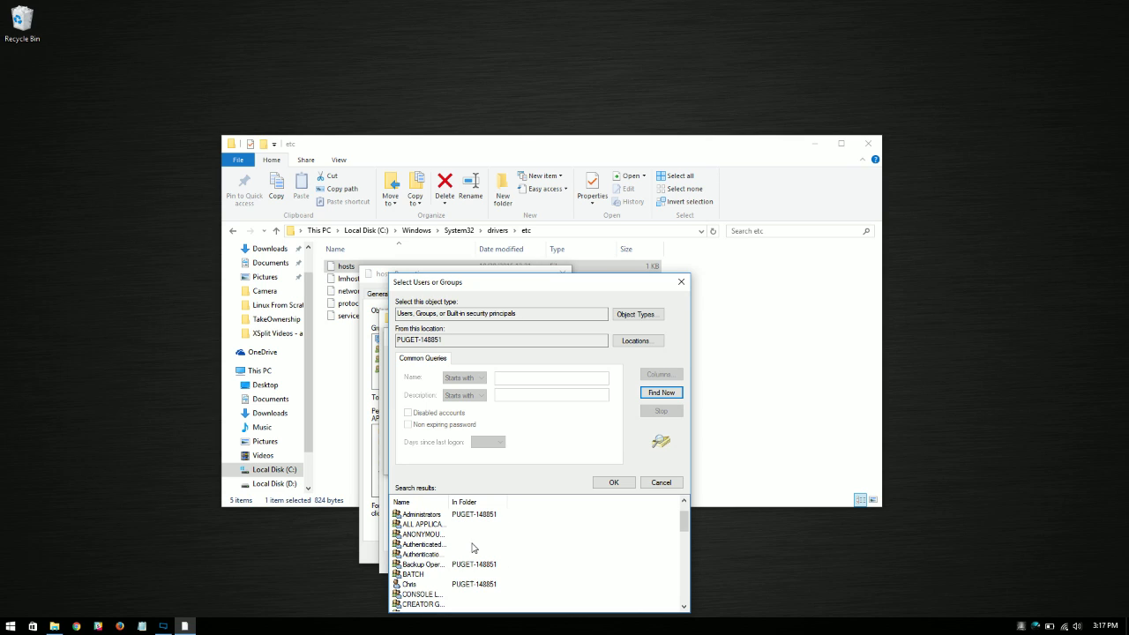
pyautogui.click(416, 586)
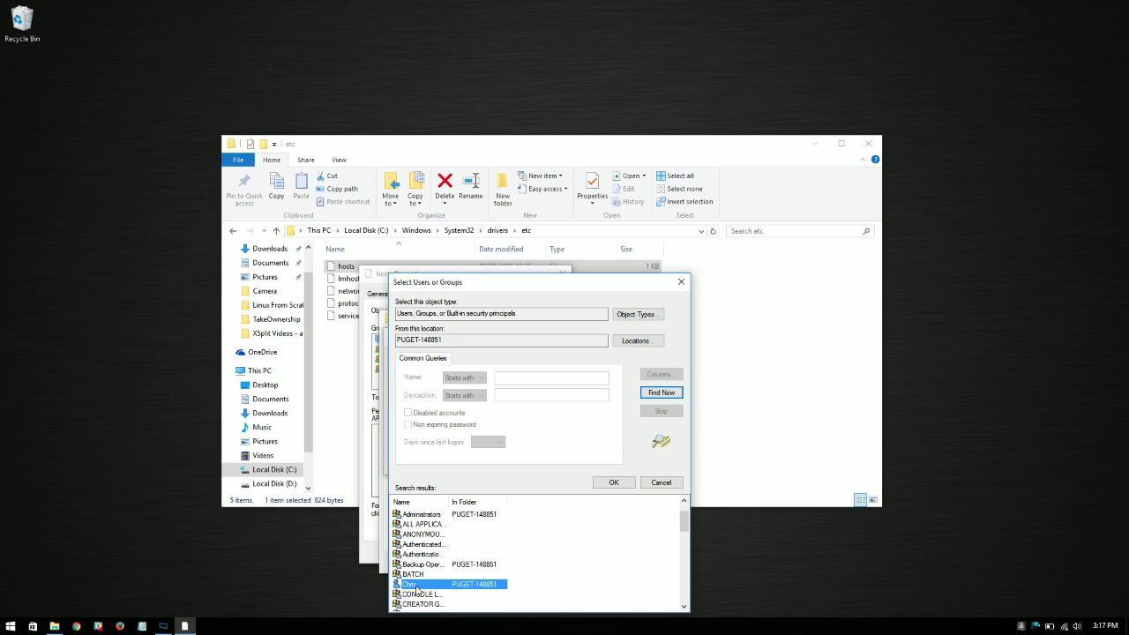
pyautogui.click(617, 484)
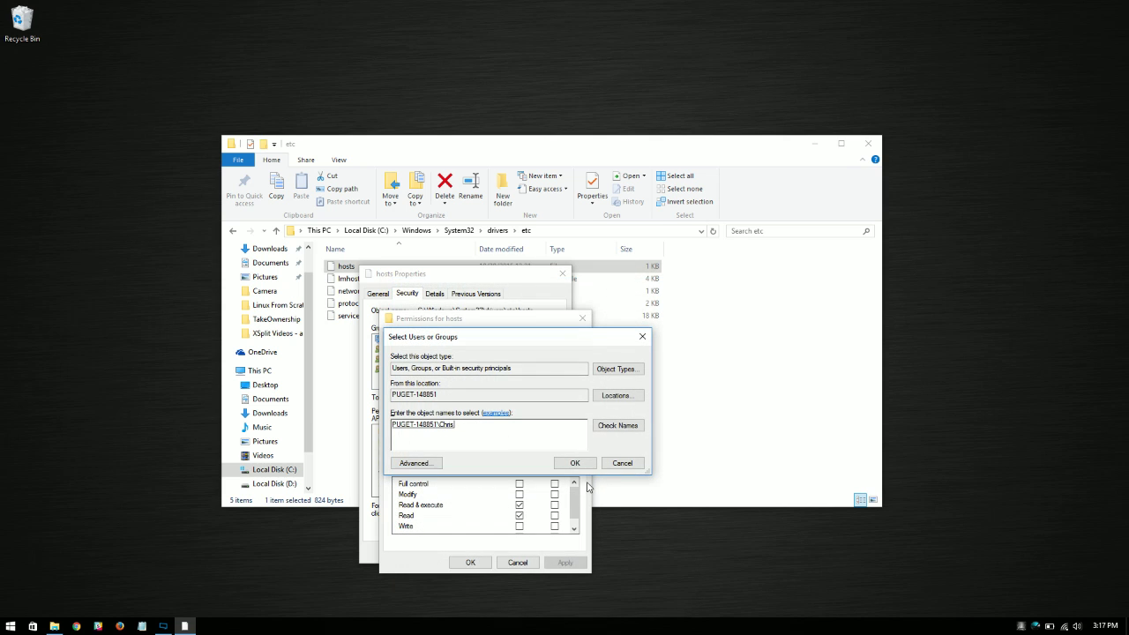
pyautogui.click(574, 464)
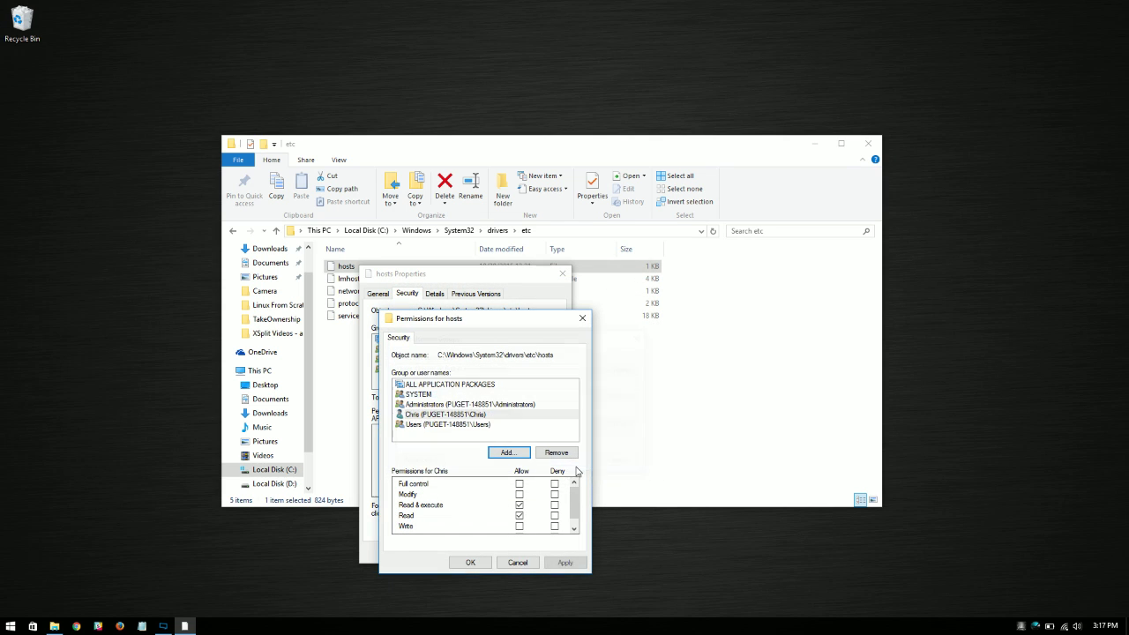
# Step: Select the newly added account and allow it Full control of hosts
pyautogui.click(441, 416)
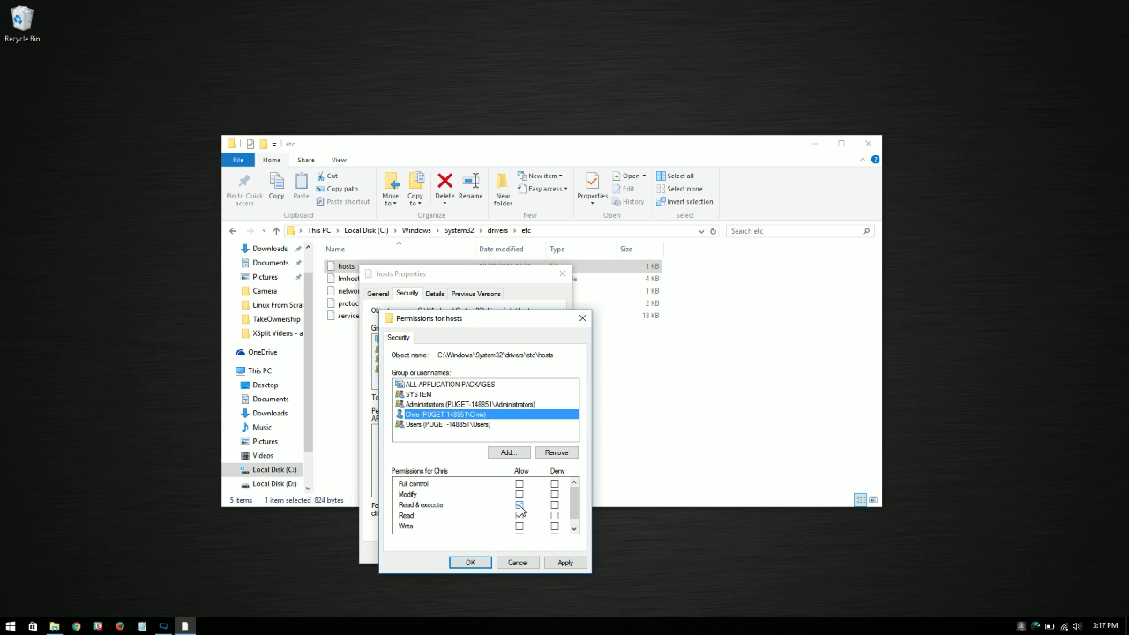
pyautogui.scroll(-1, 519, 515)
pyautogui.scroll(1, 490, 520)
pyautogui.click(518, 494)
pyautogui.click(520, 484)
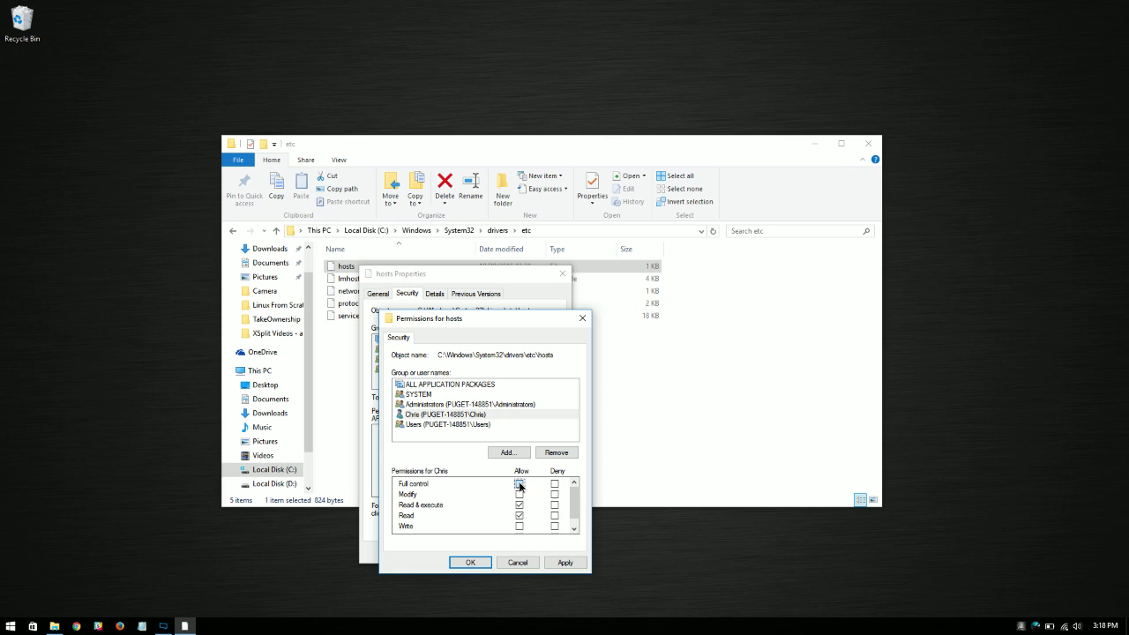
# Step: Apply the permissions, accept the system-folder warning, and close both hosts dialogs
pyautogui.click(552, 562)
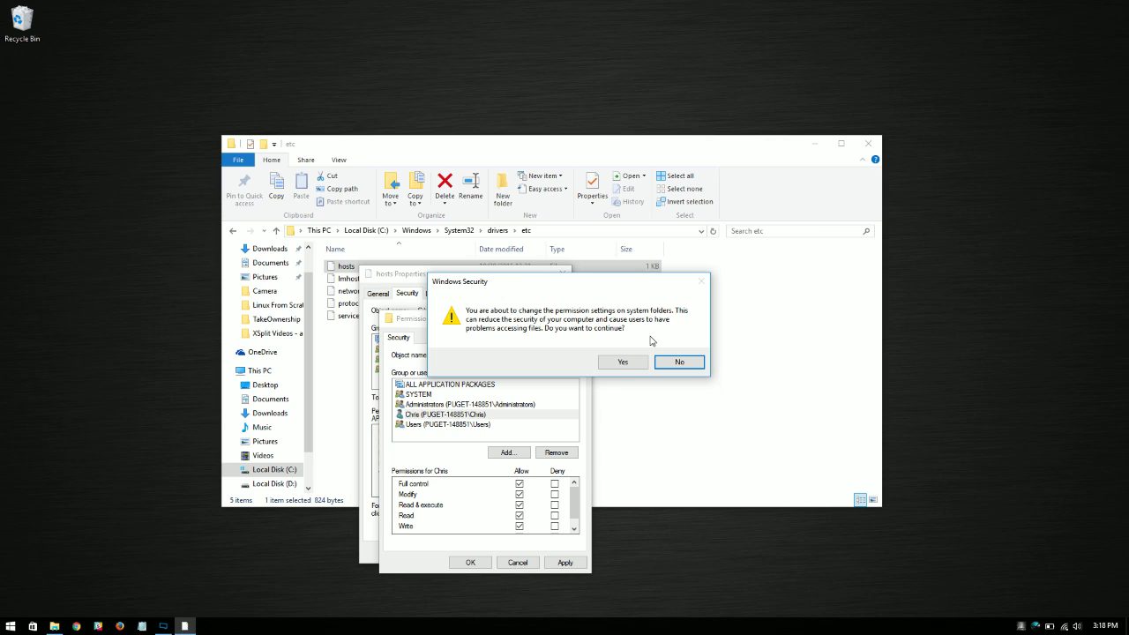
pyautogui.click(623, 362)
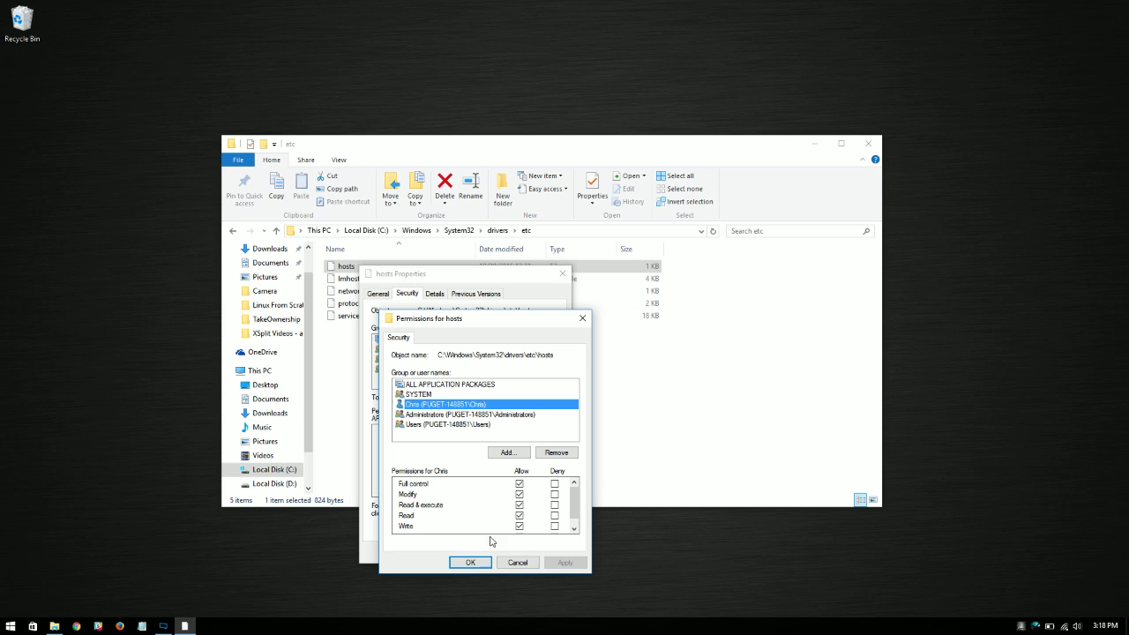
pyautogui.click(470, 561)
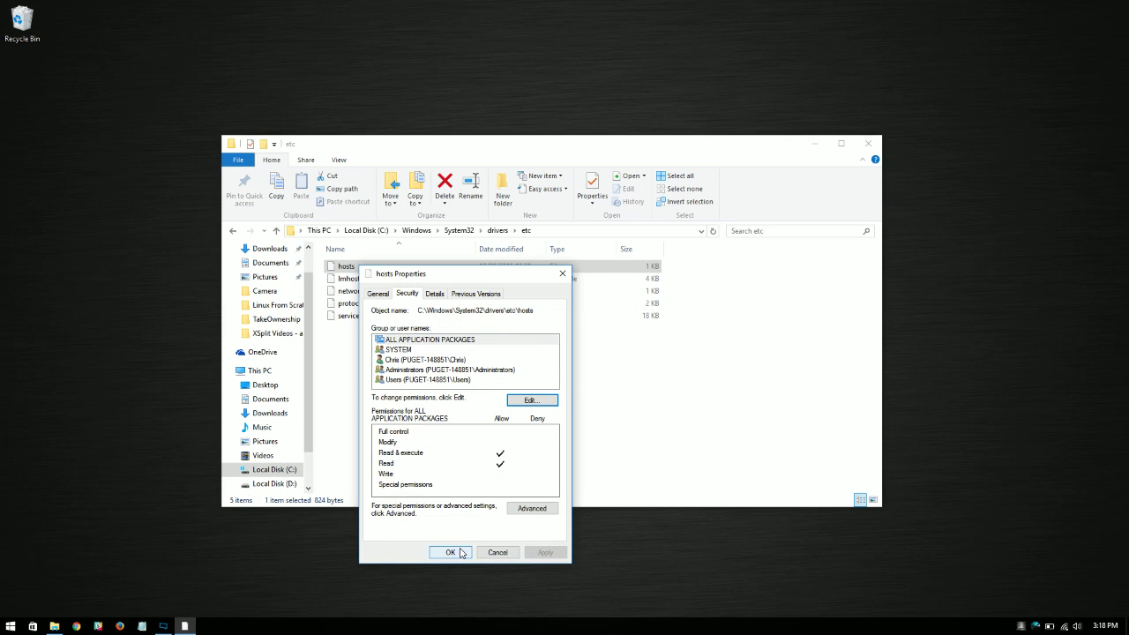
pyautogui.click(460, 552)
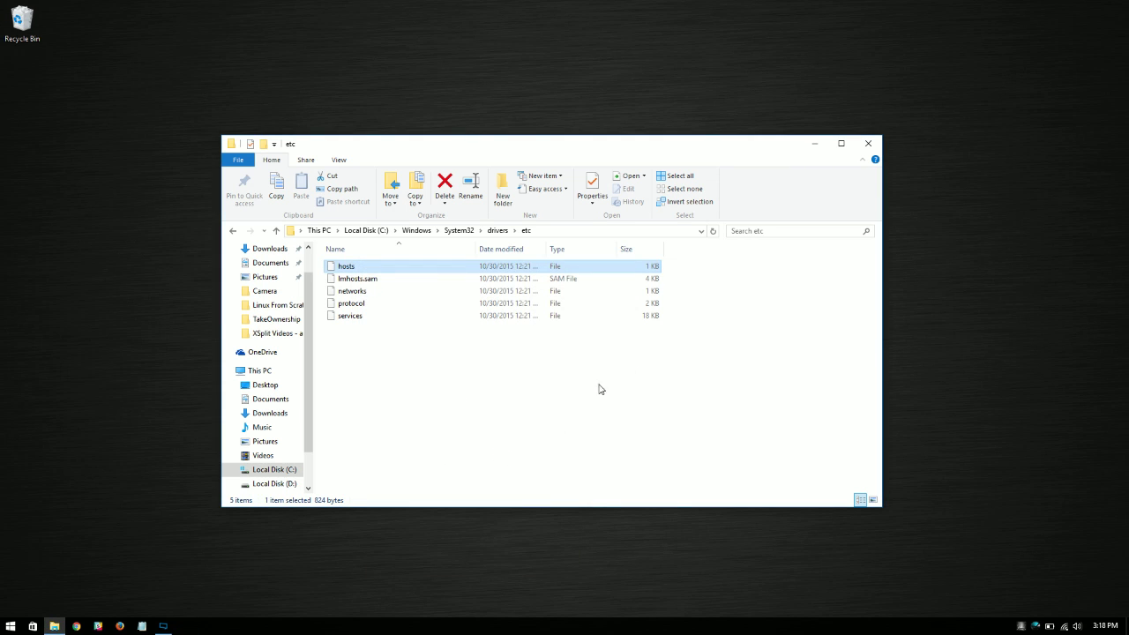